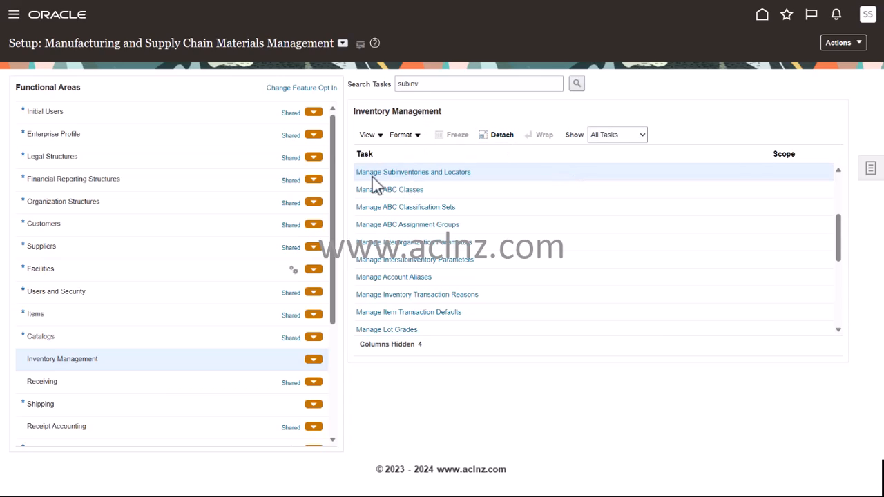
- Open subinventory management for the OR_AKL organization and start a new subinventory named OR_AKL_ST
click(428, 174)
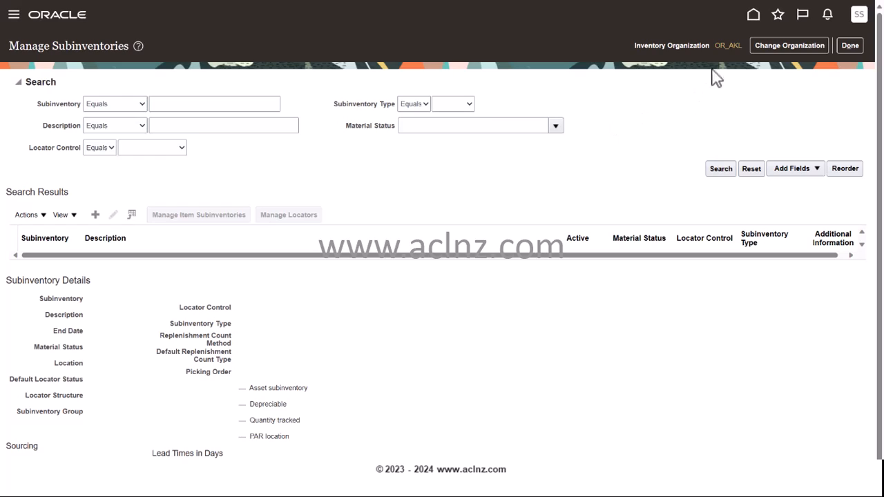
mouse_move(721, 49)
click(97, 215)
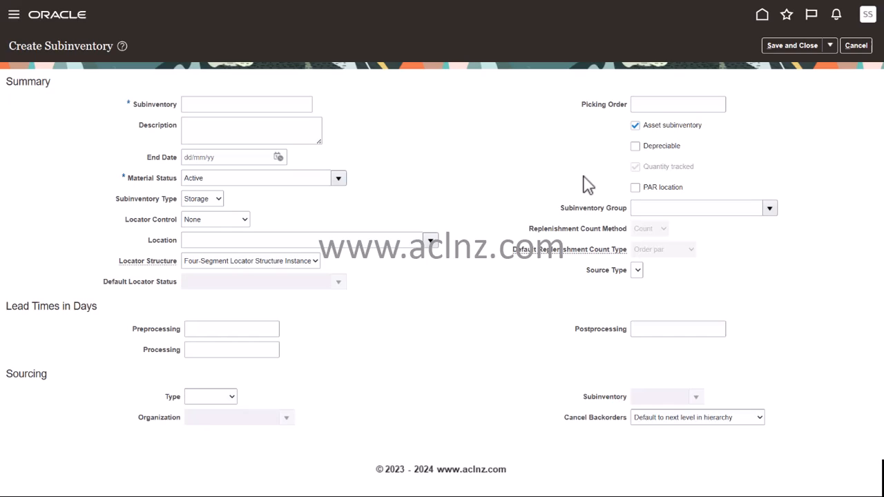
click(224, 104)
text(OR_AKL)
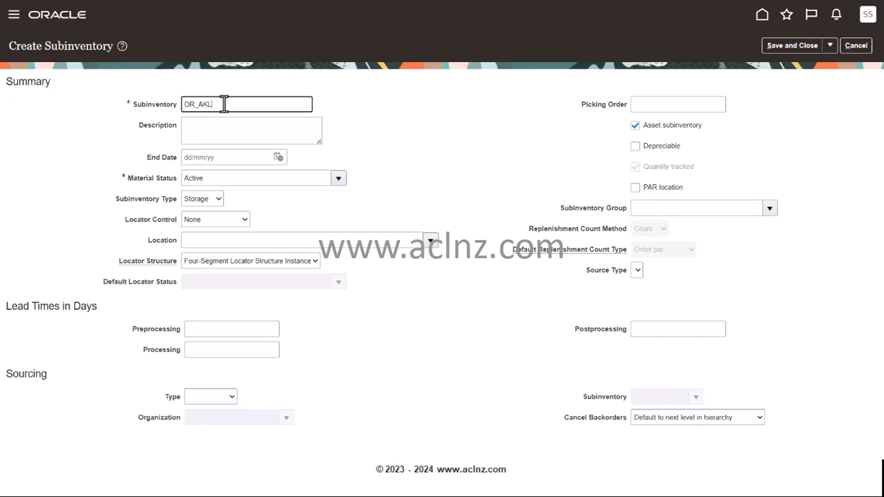
text(_ST)
- Enter "Orange Auckland Storage Subinventory" as the description of the new subinventory
click(218, 130)
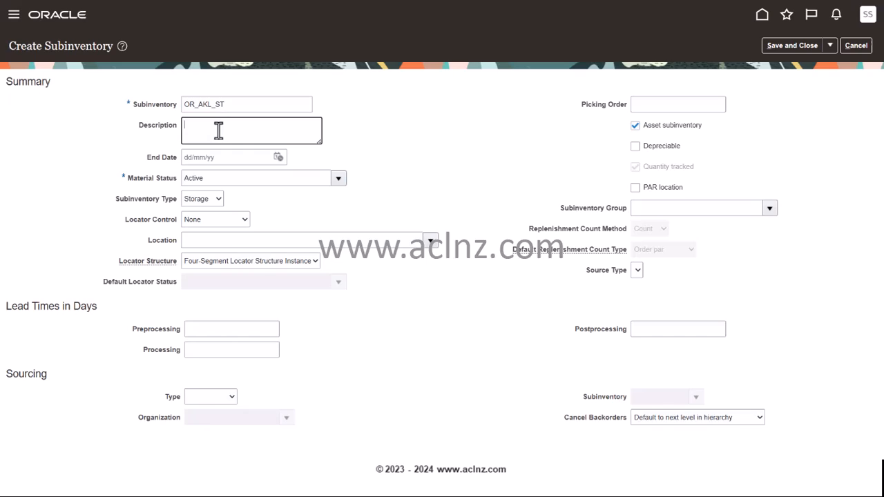
text(Orange Auckland Subinventory)
click(241, 126)
text(Store)
key(BackSpace)
text(age)
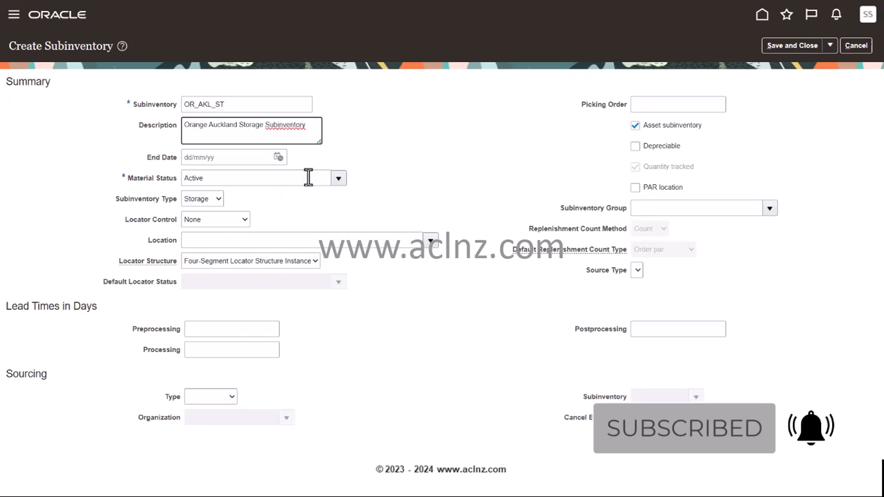
- Review the available subinventory types and locator control choices without changing either setting
click(207, 201)
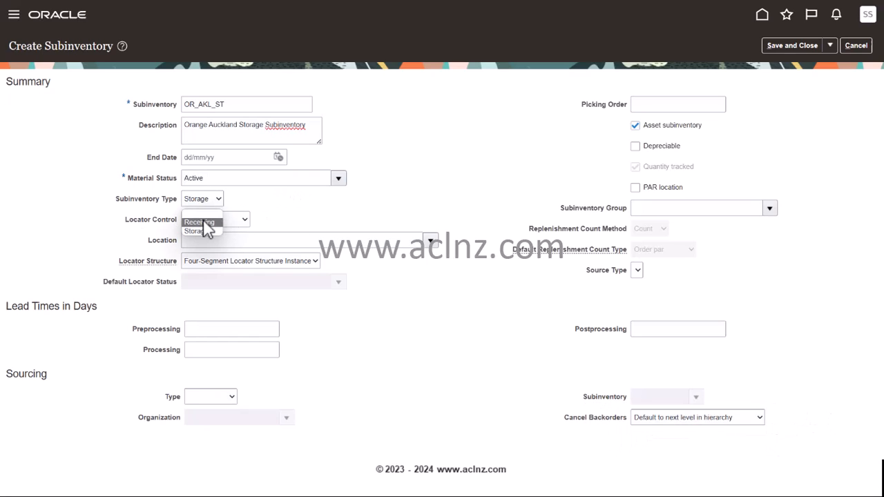
click(354, 214)
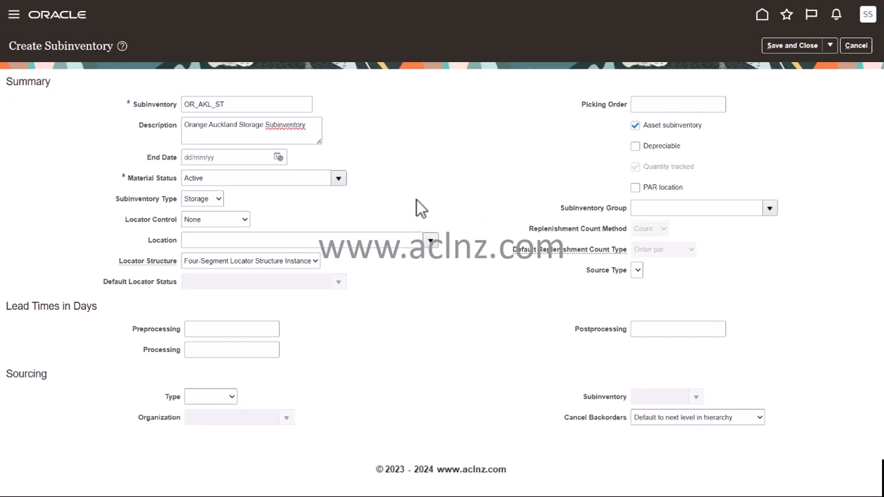
click(245, 220)
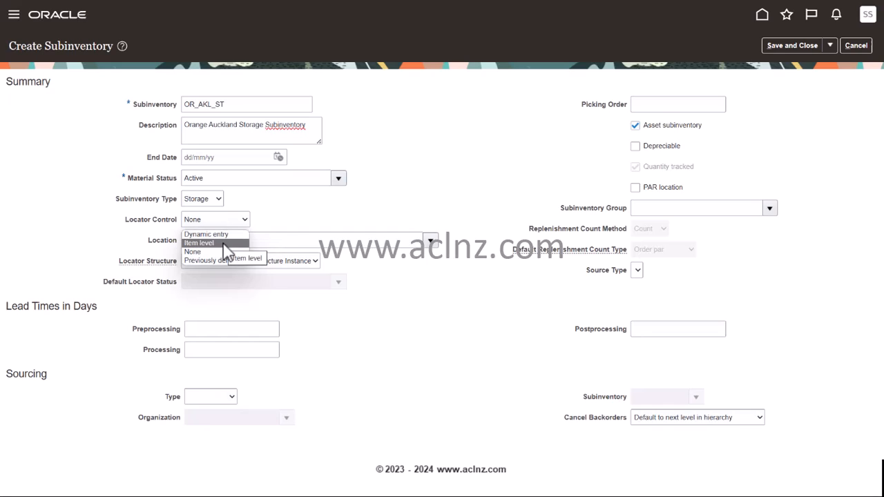
click(431, 208)
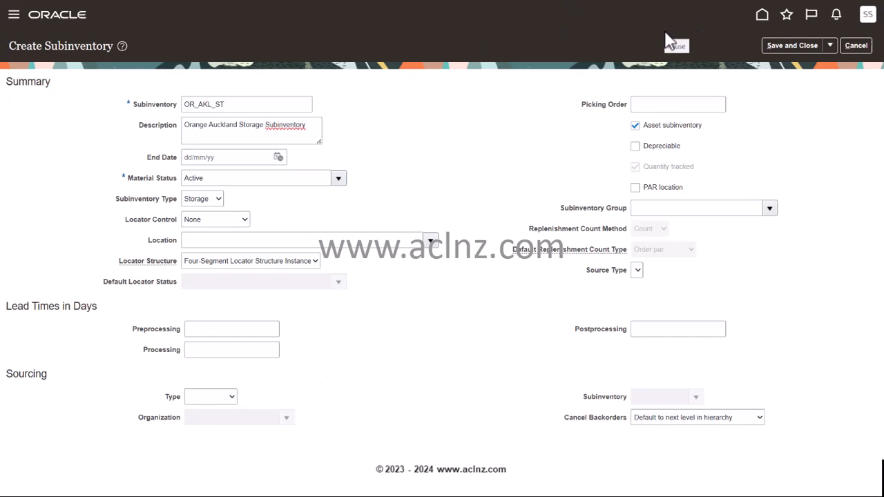
- Try Subinventory and Organization as the sourcing type and clear the selection again
click(232, 398)
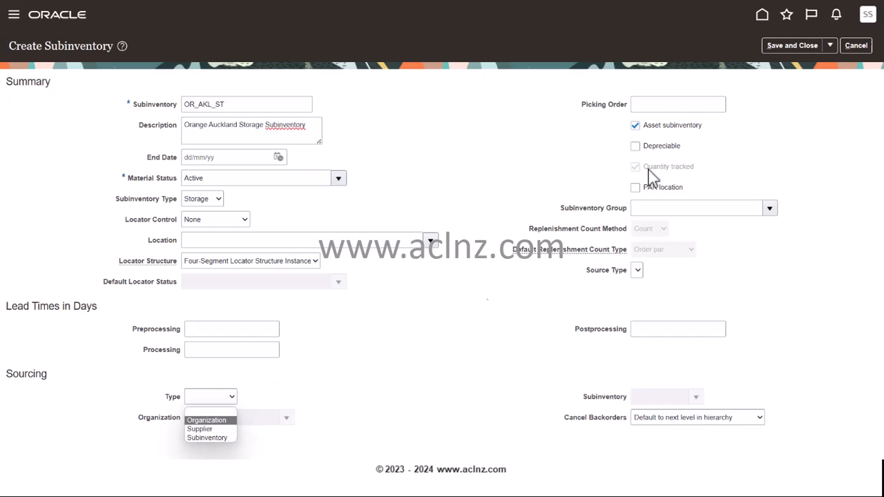
click(666, 40)
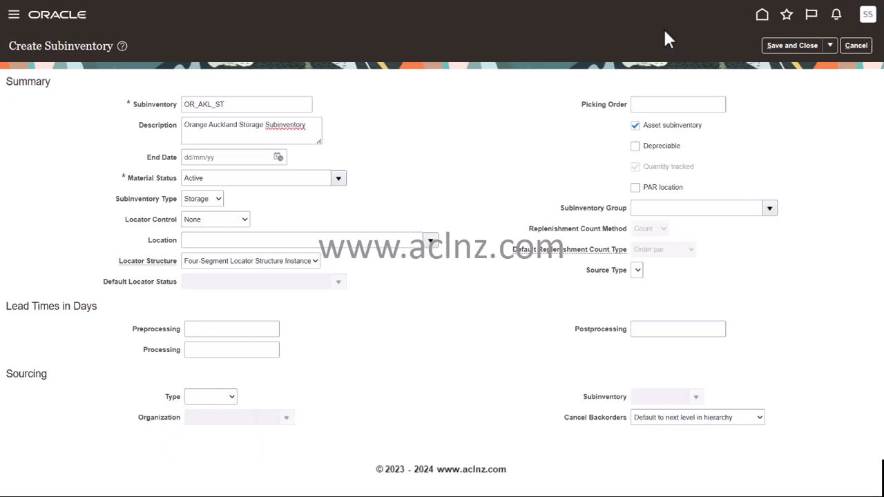
click(232, 399)
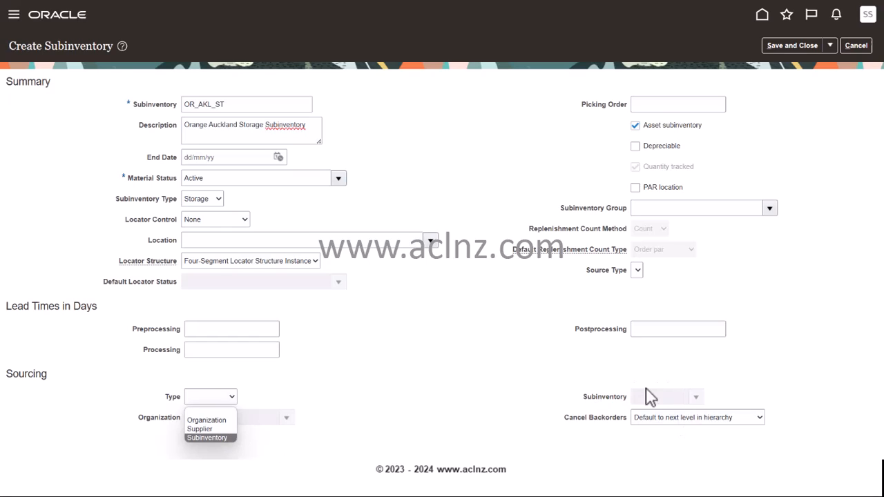
click(207, 436)
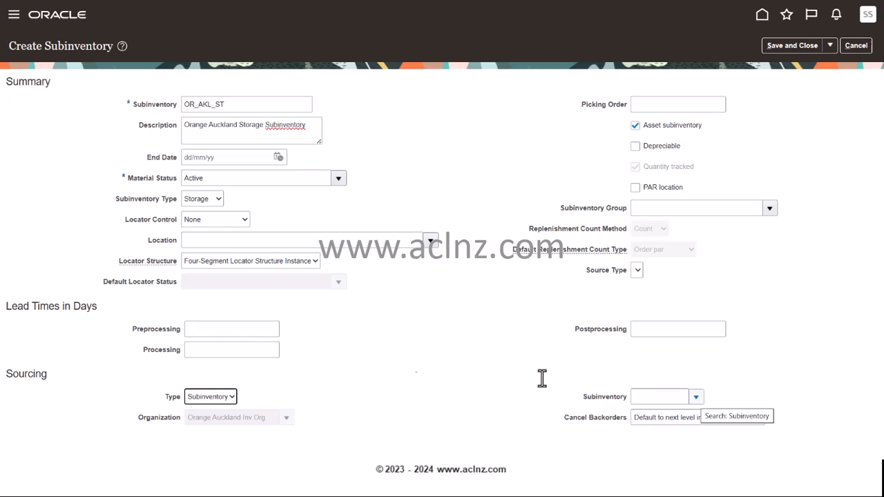
click(209, 398)
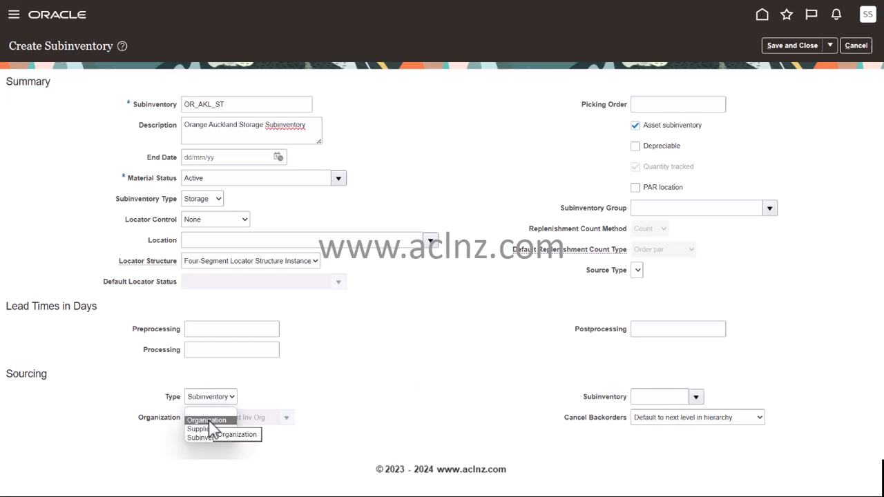
click(209, 421)
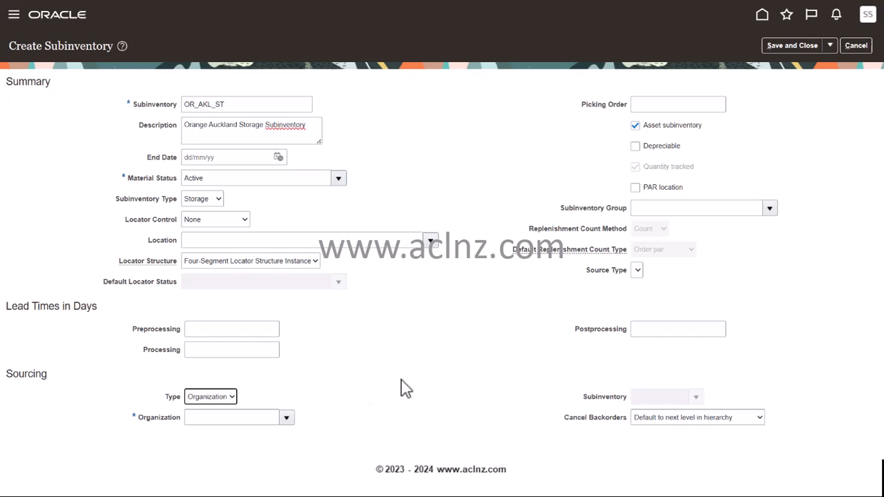
click(232, 398)
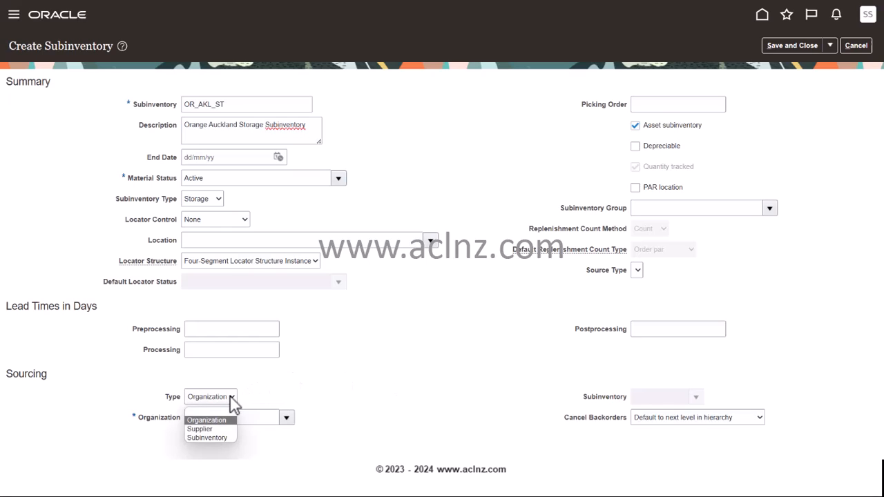
click(223, 410)
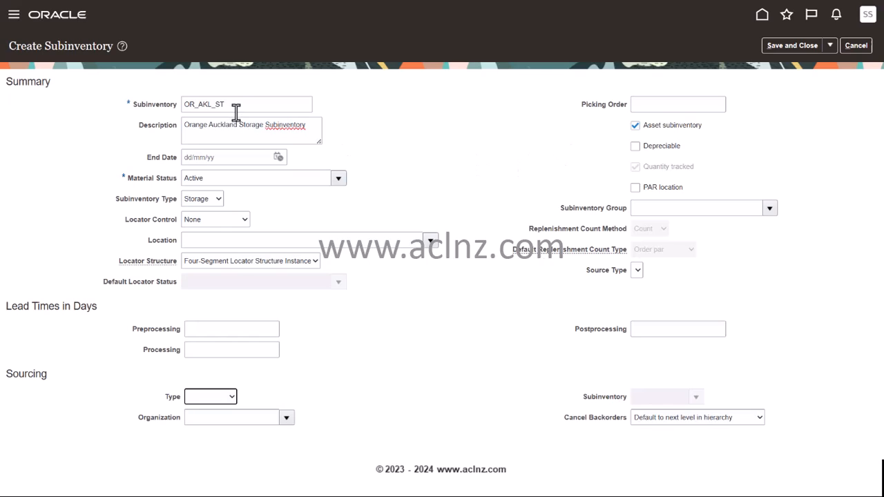
- Save the storage subinventory and open a blank form for creating another one
click(829, 47)
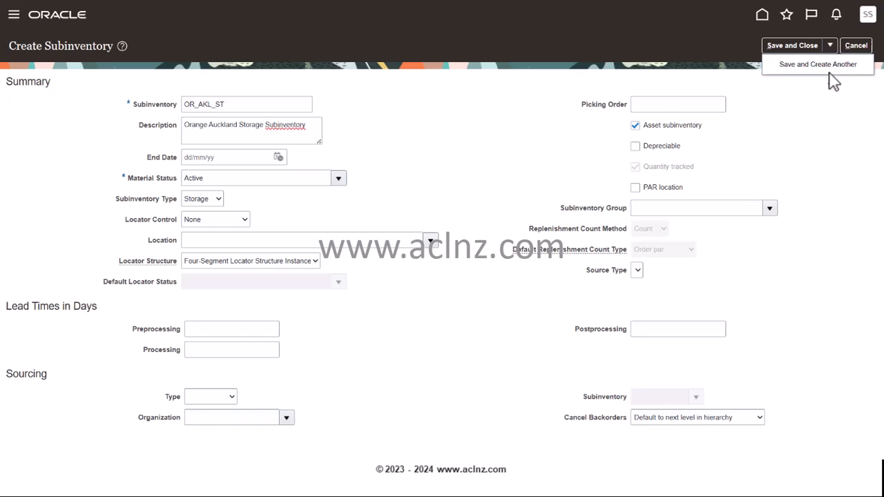
click(832, 66)
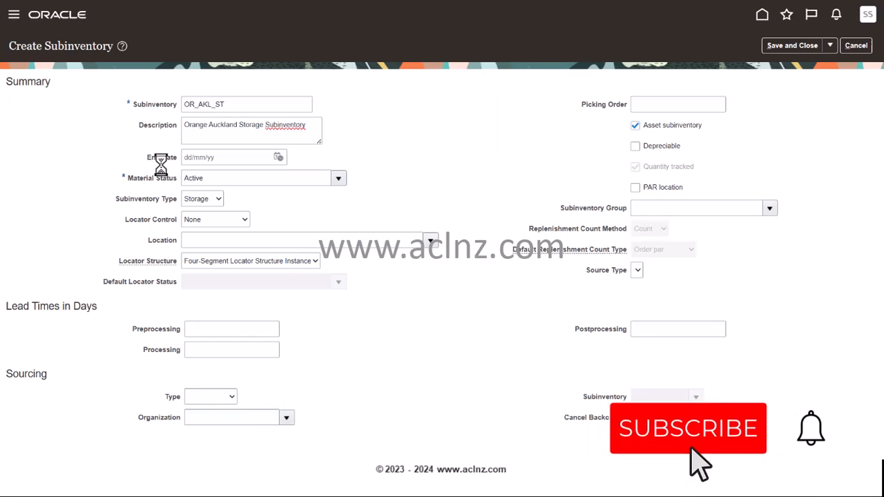
click(469, 144)
- Name the second subinventory OR_AKL_RCV and describe it as "Orange Auckland Receiving Subinventory"
click(219, 106)
text(OR_)
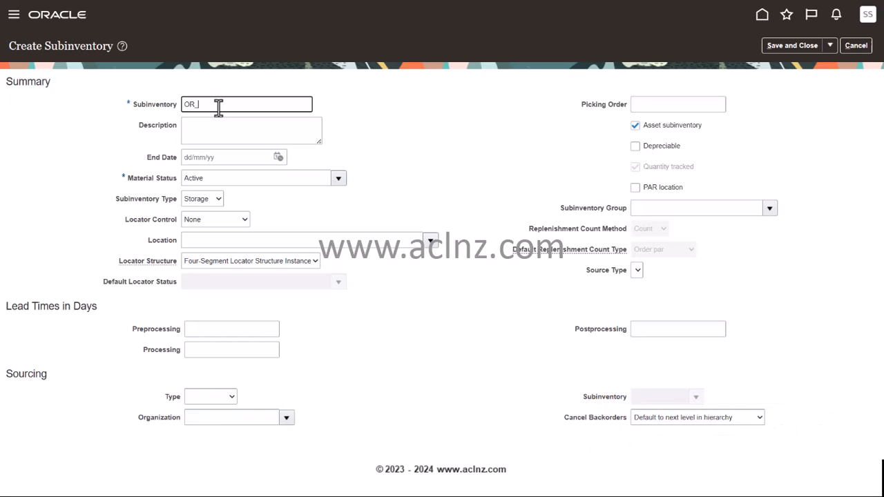
text(AKL_RCV)
click(214, 132)
text(Organge)
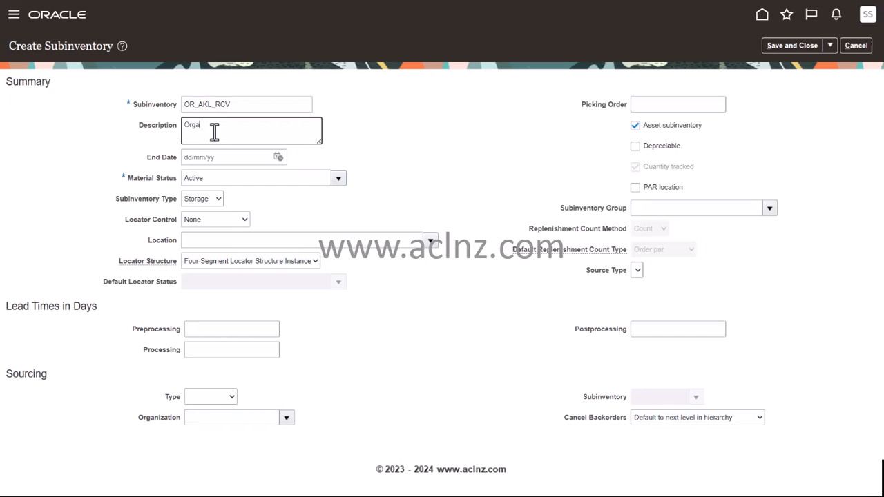
key(BackSpace)
key(BackSpace)
key(BackSpace)
key(BackSpace)
key(BackSpace)
text(ange Auckland Receiving Subinventory)
- Save OR_AKL_RCV as a Receiving type subinventory with AKL Main Warehouse as its location
click(217, 201)
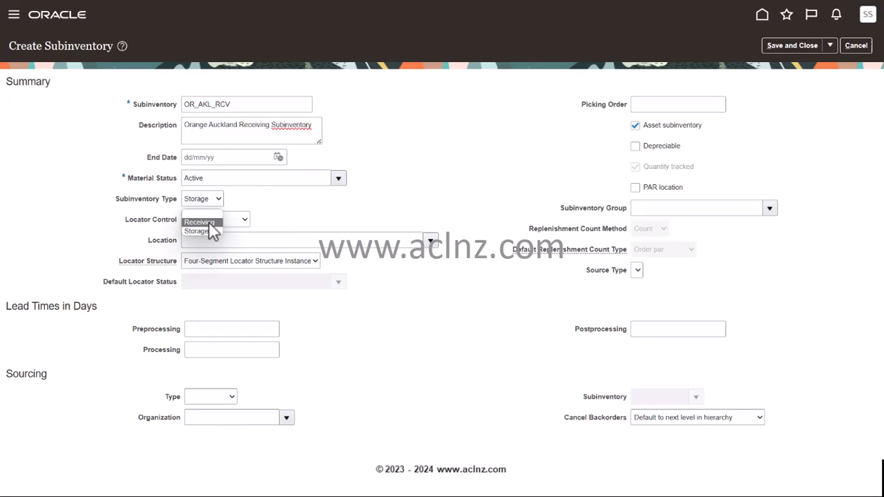
click(209, 222)
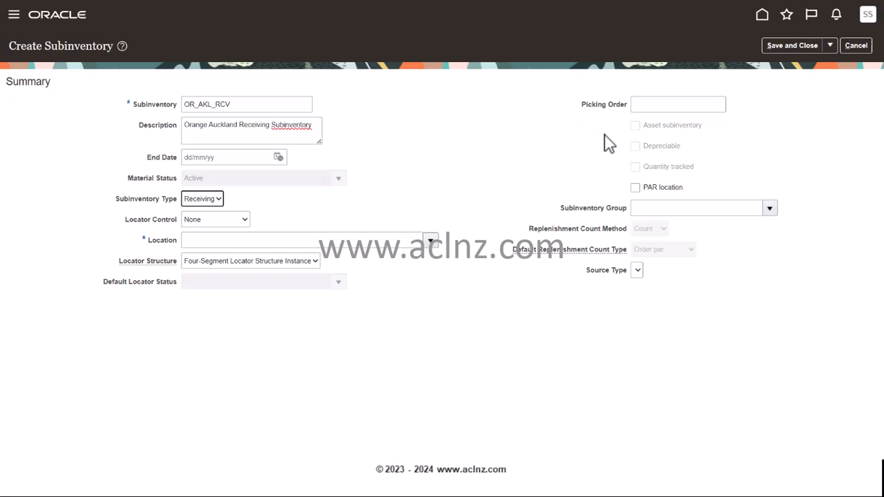
click(796, 48)
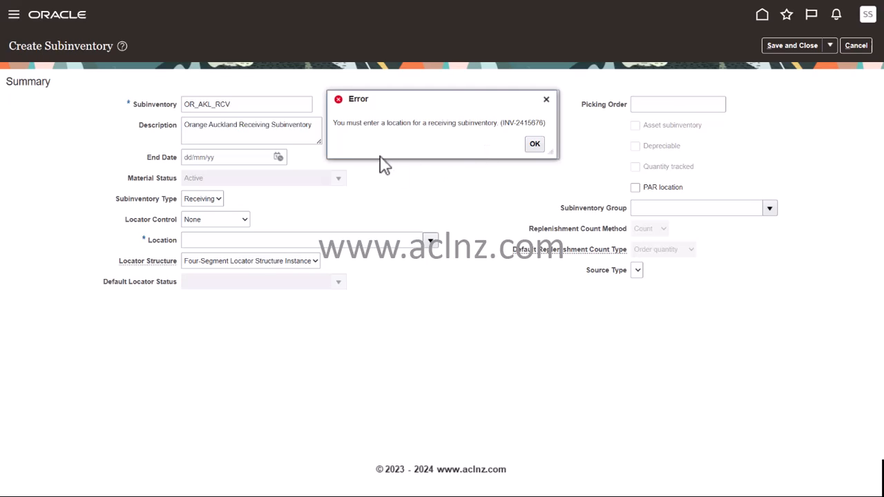
click(535, 146)
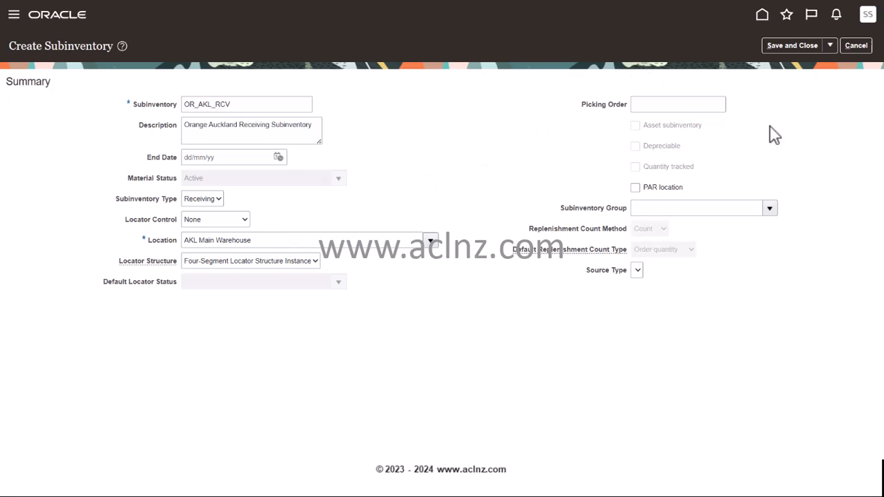
click(789, 47)
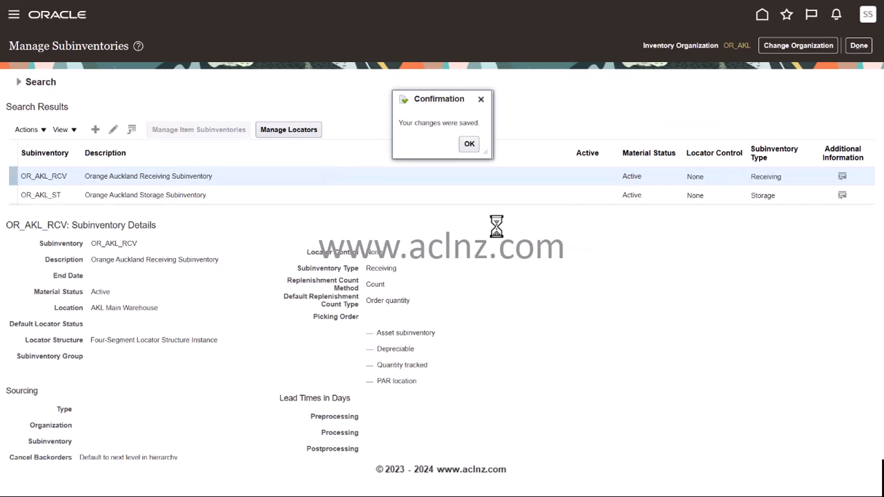
click(471, 144)
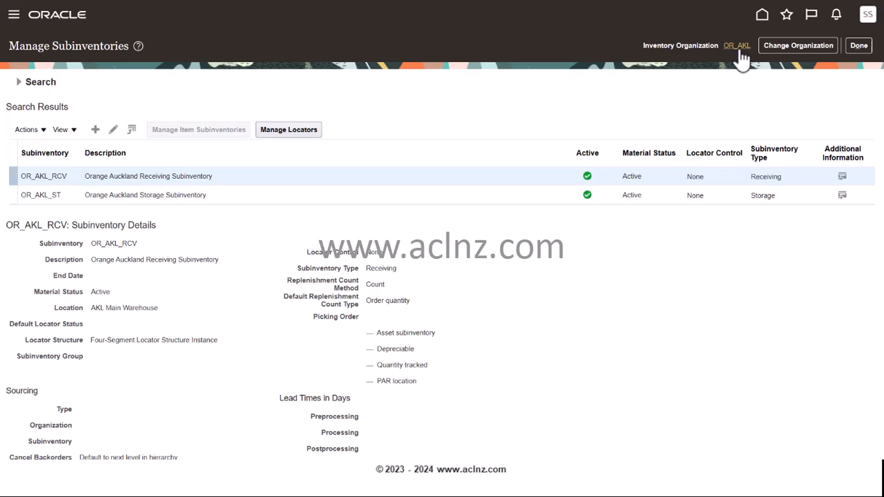
- Search organization names for "OR" and switch the inventory organization to OR_WLG, Orange Wellington Inv Org
mouse_move(742, 58)
click(793, 45)
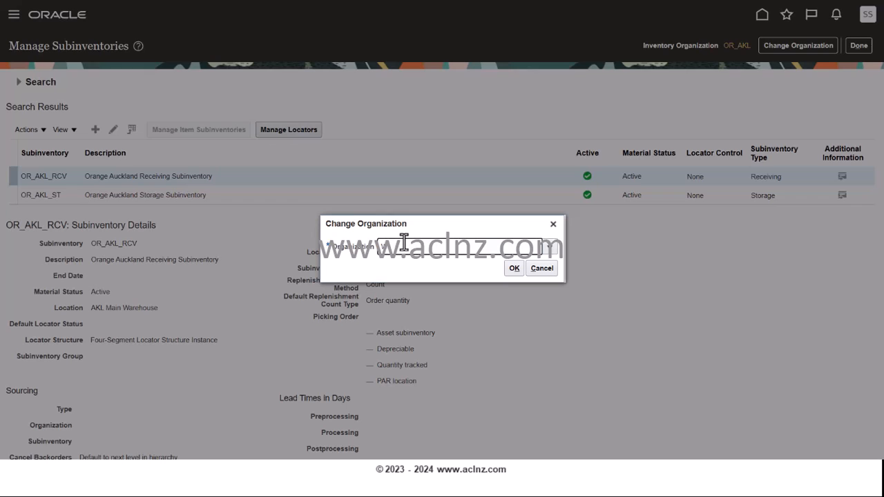
key(Tab)
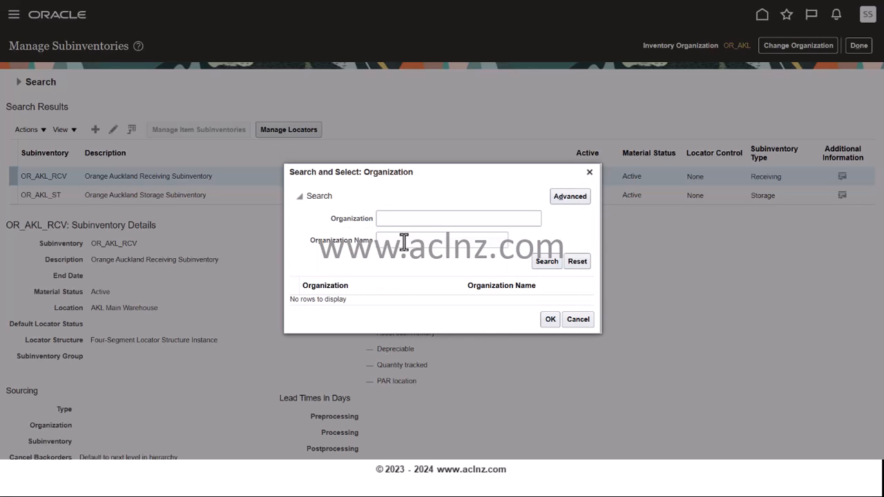
click(418, 240)
click(538, 261)
drag(407, 240, 337, 244)
text(OR)
click(550, 262)
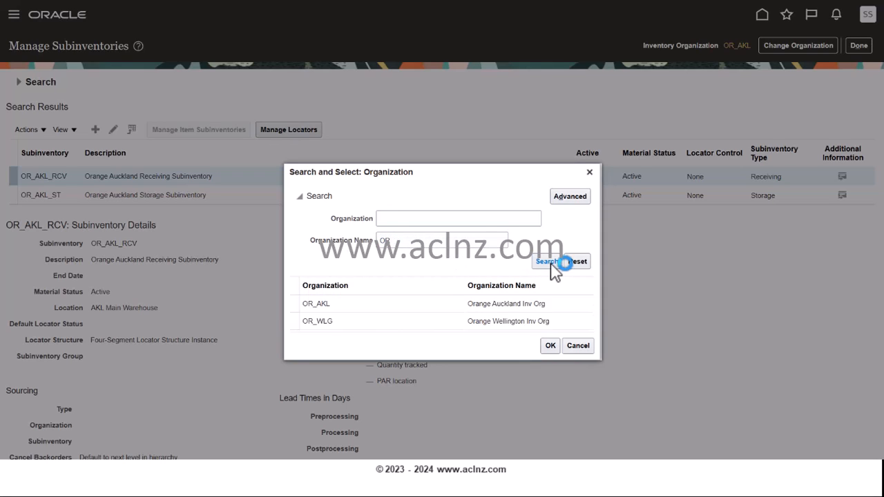
click(332, 310)
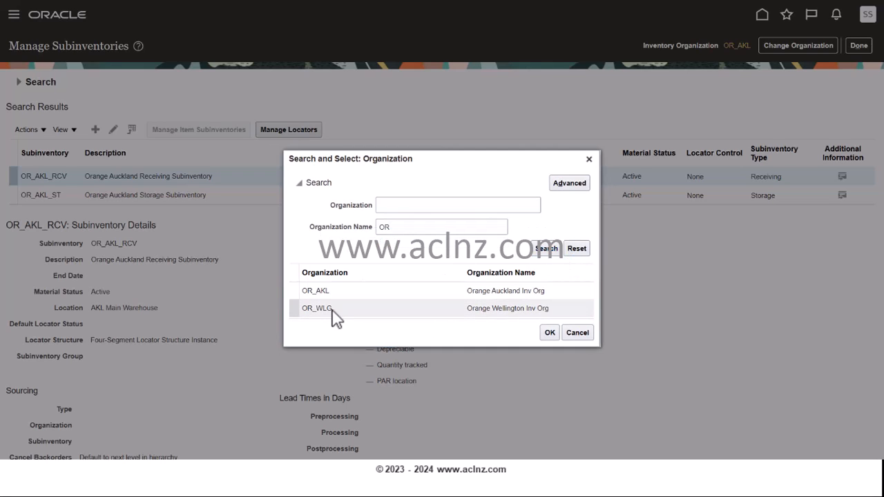
click(548, 333)
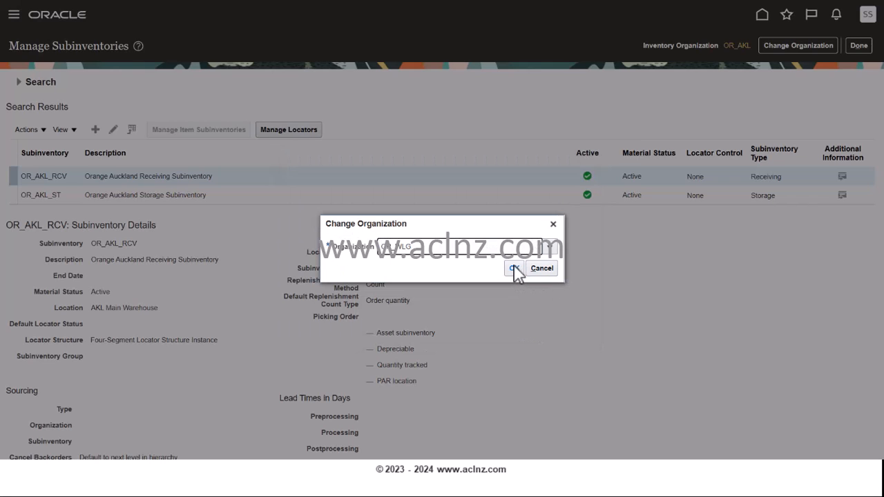
click(513, 269)
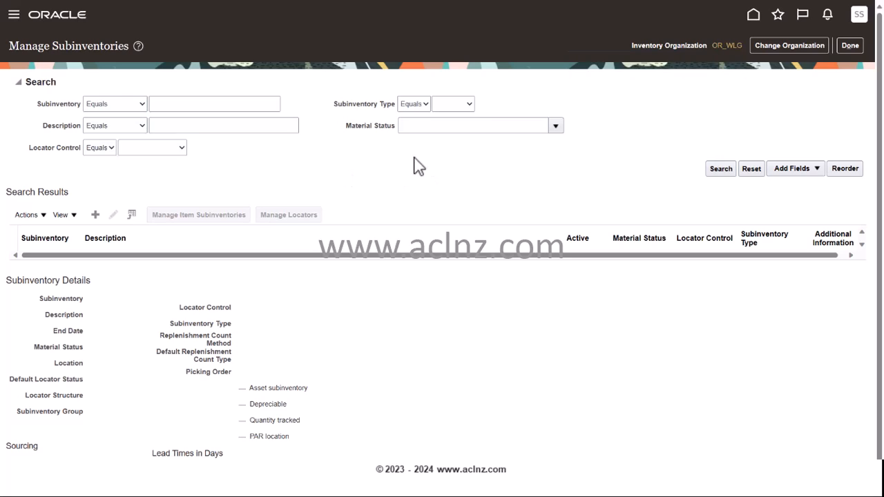
- Start a new subinventory in OR_WLG named OR_WLG_ST and describe it as "Orange Wellington Storage"
click(95, 216)
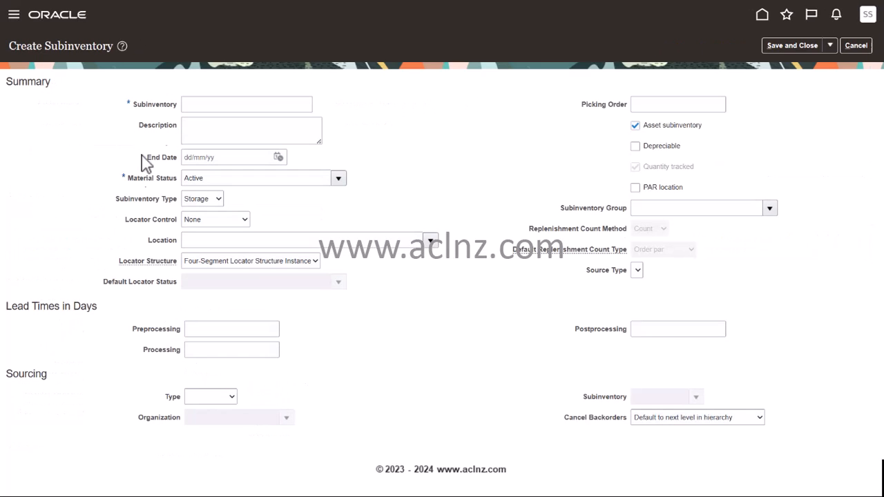
click(207, 101)
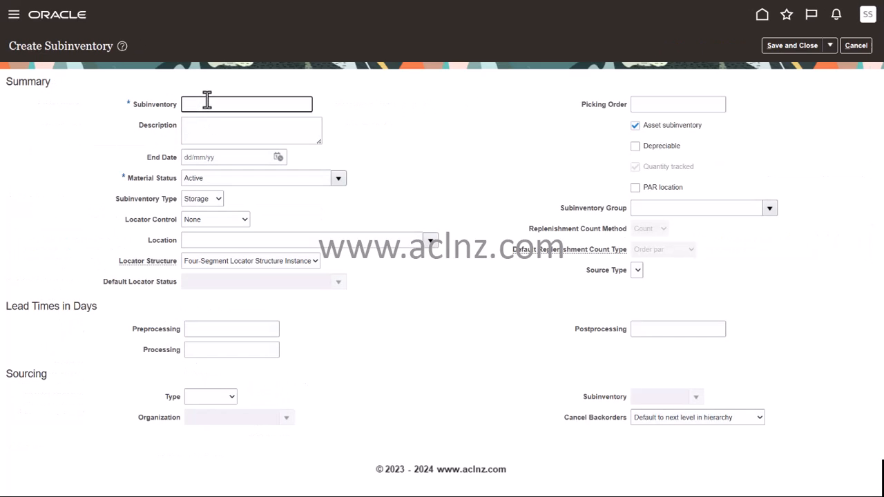
text(OR_WLG_ST)
key(Tab)
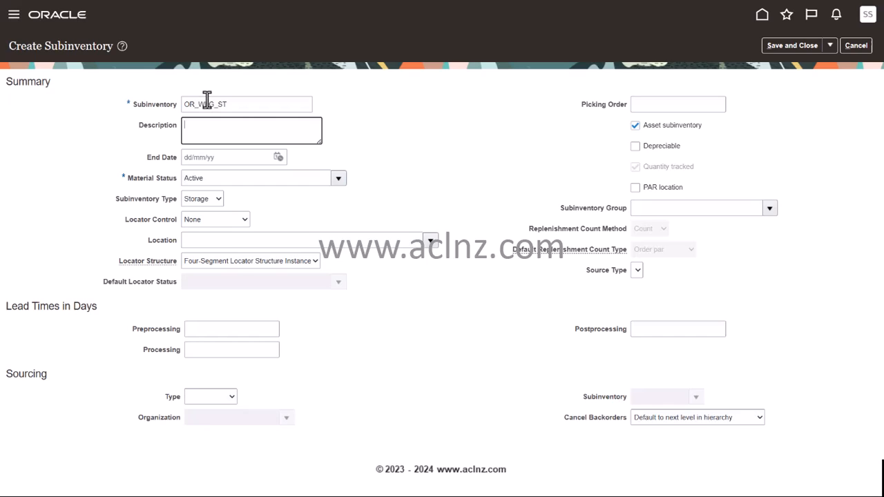
text(Orange Wellington Storage)
click(200, 241)
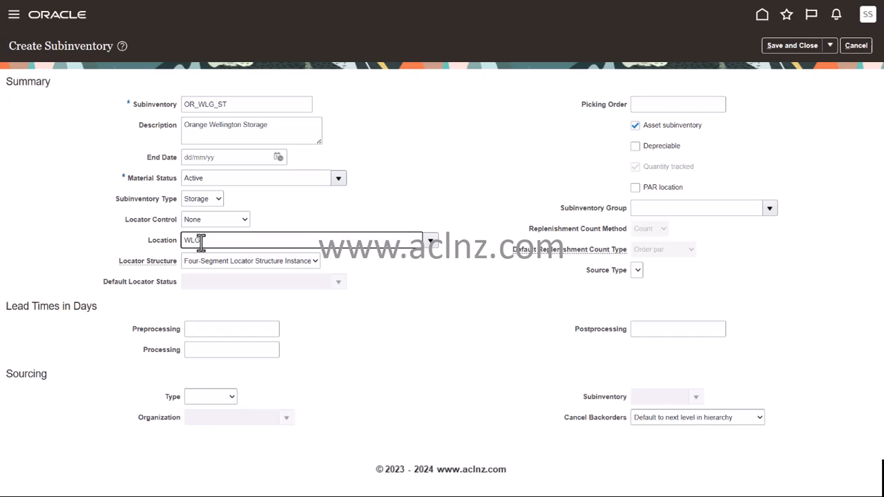
drag(204, 240, 171, 243)
key(BackSpace)
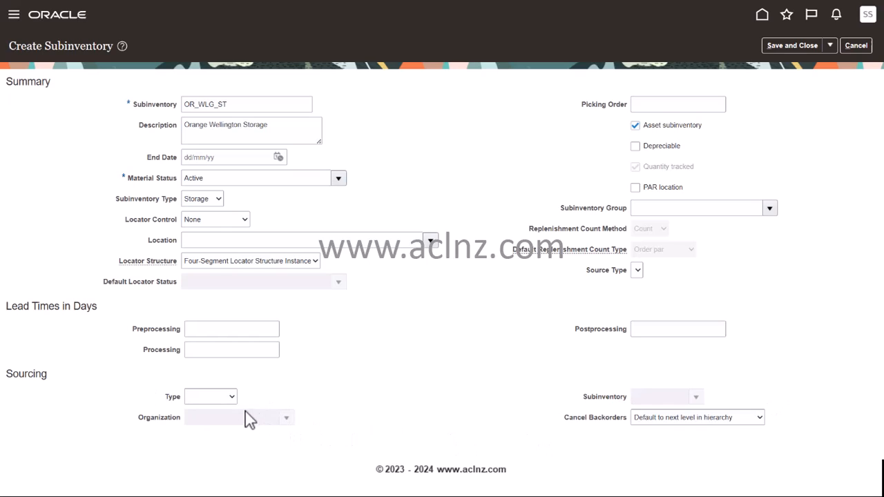
click(232, 398)
click(233, 398)
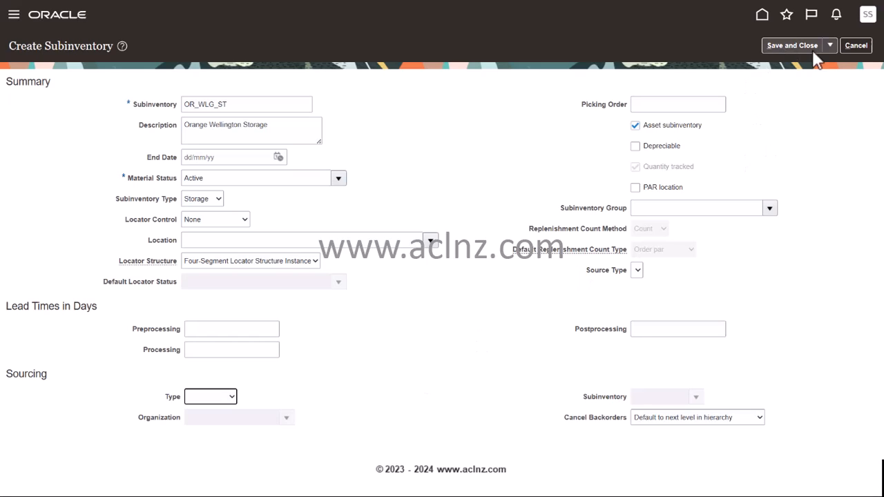
- Save the OR_WLG_ST storage subinventory and open a blank form for creating another one
click(831, 47)
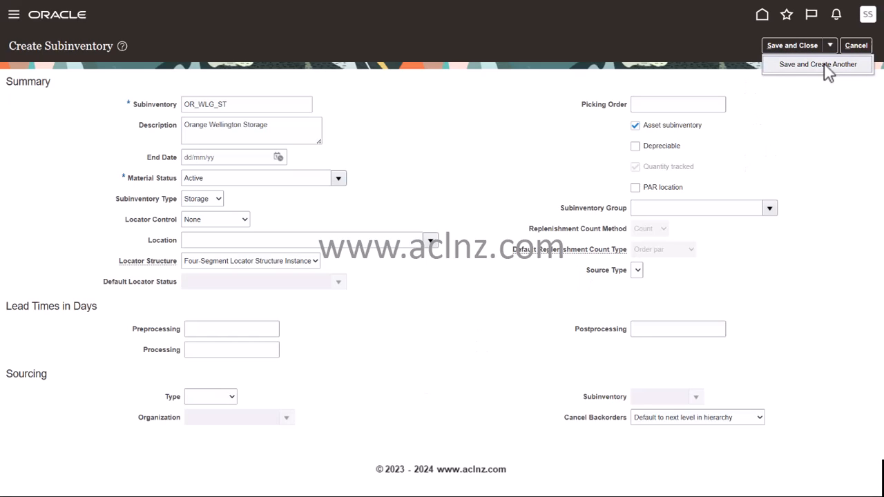
click(824, 66)
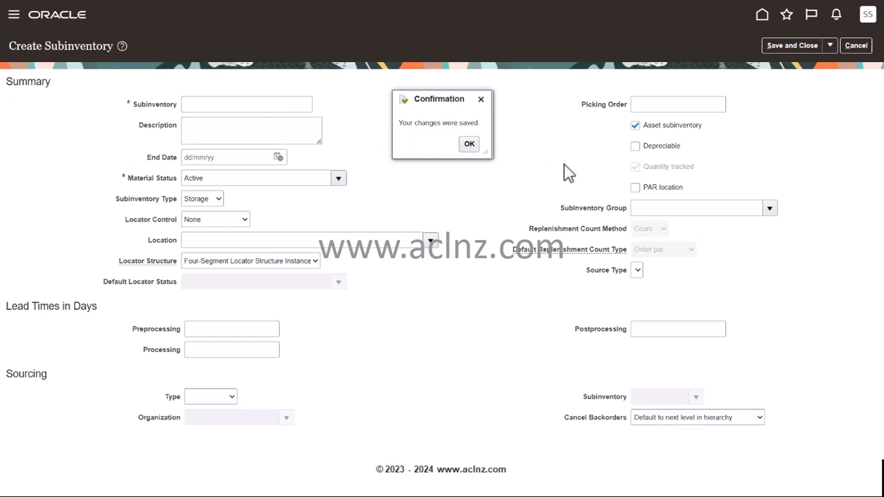
click(469, 144)
- Name the new subinventory OR_WLG_RCV and describe it as "Orange Wellington Receiving Subinventory"
click(218, 108)
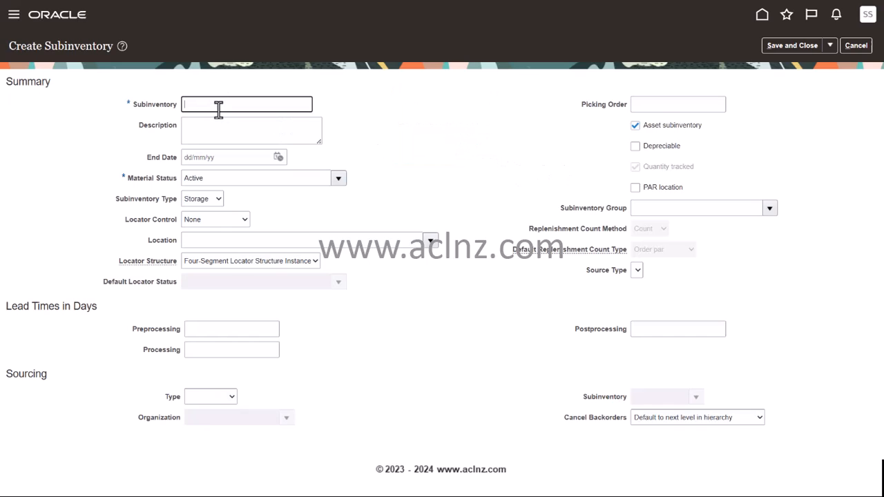
text(OR_WLC)
click(222, 128)
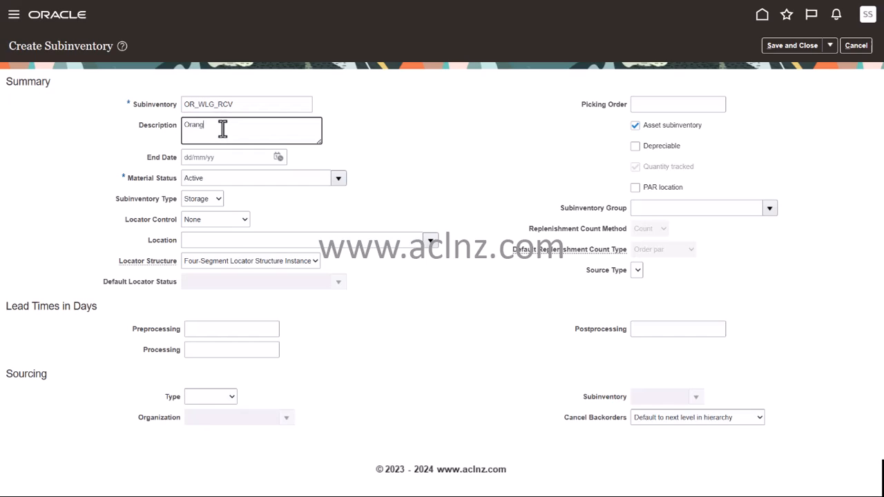
text(Orange Wellington Receiving Subsinventory)
click(291, 126)
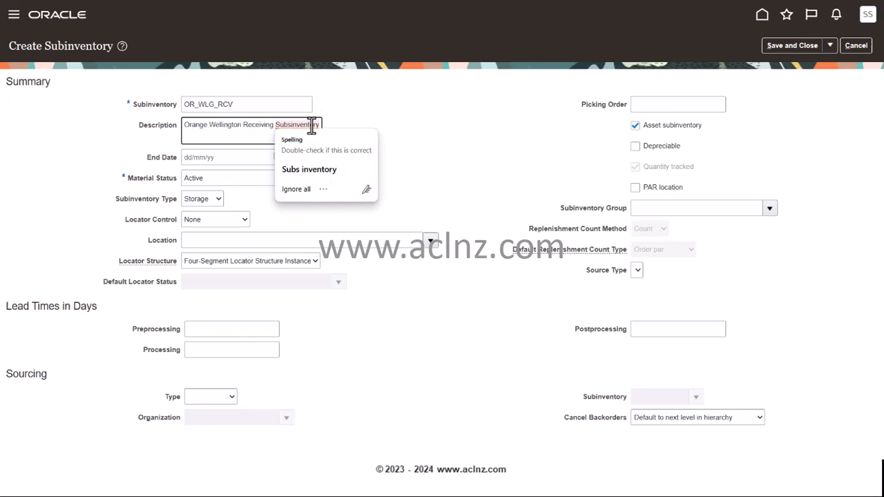
key(BackSpace)
click(659, 26)
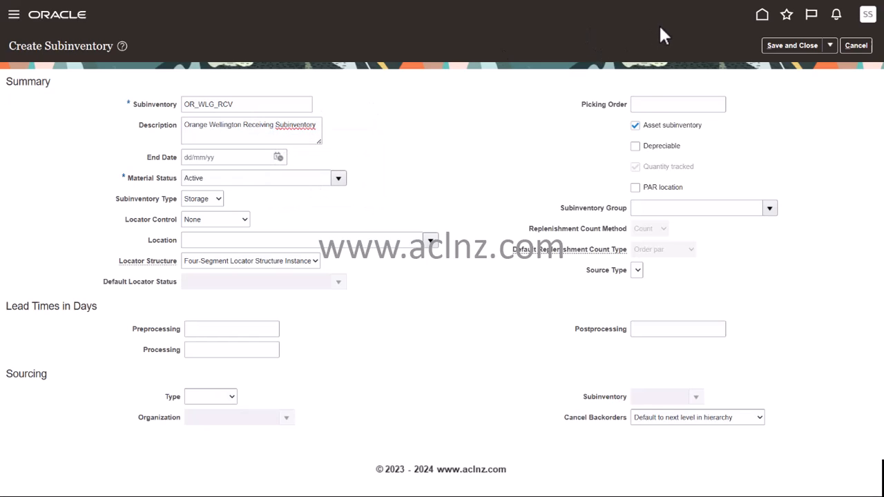
- Save OR_WLG_RCV as a Receiving type subinventory with WLG Main Warehouse as its location
click(218, 199)
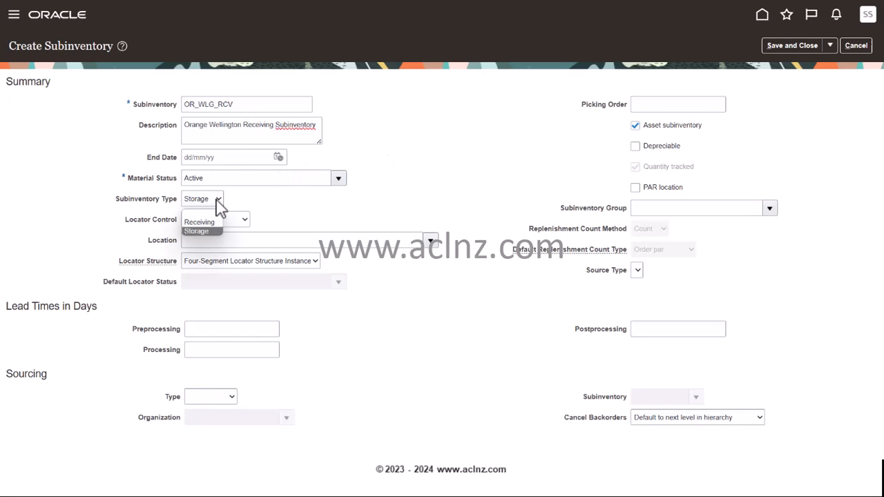
click(211, 222)
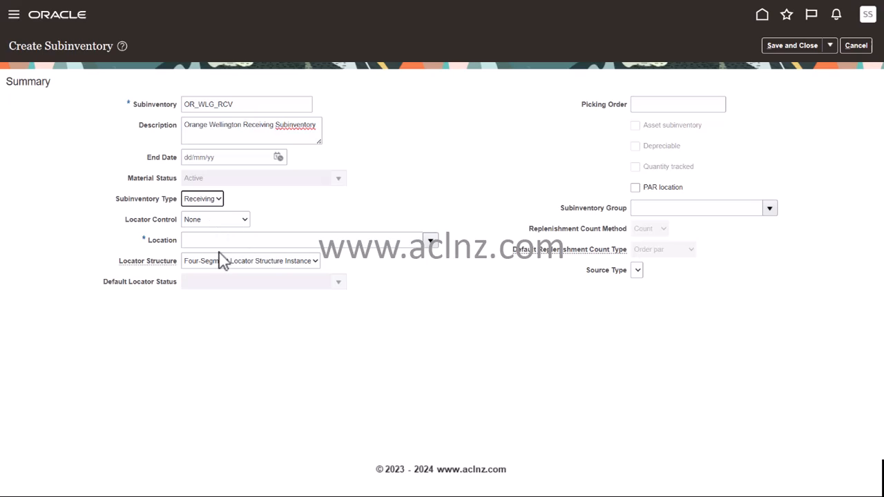
click(220, 240)
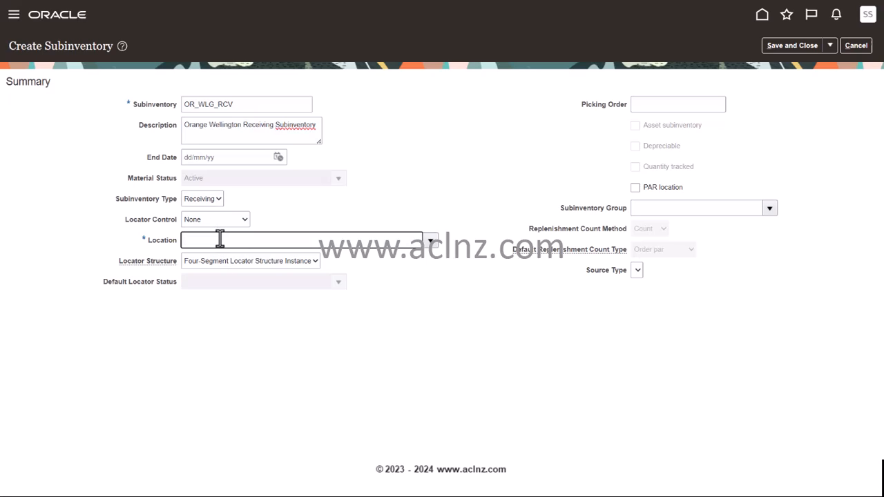
text(WLG)
key(Tab)
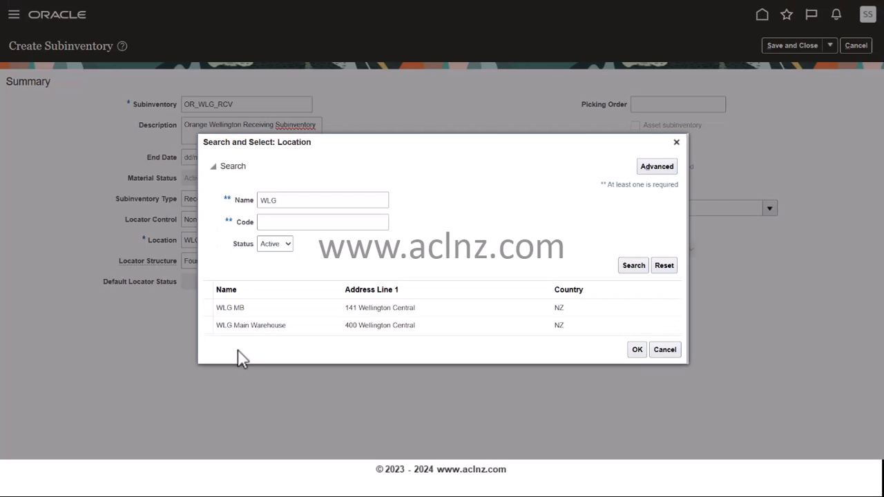
click(263, 326)
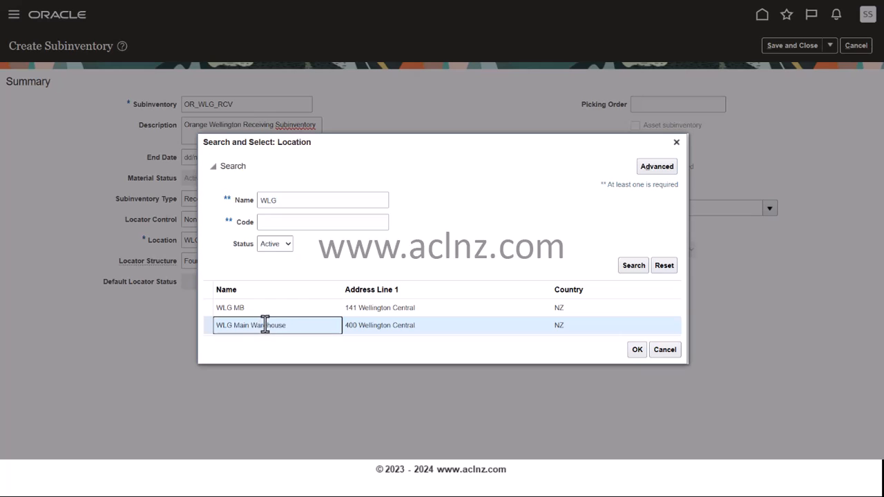
click(635, 350)
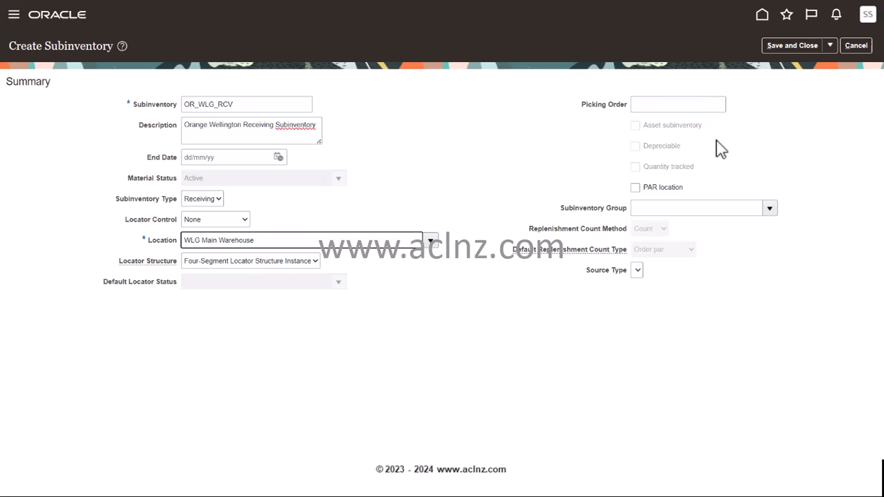
click(784, 45)
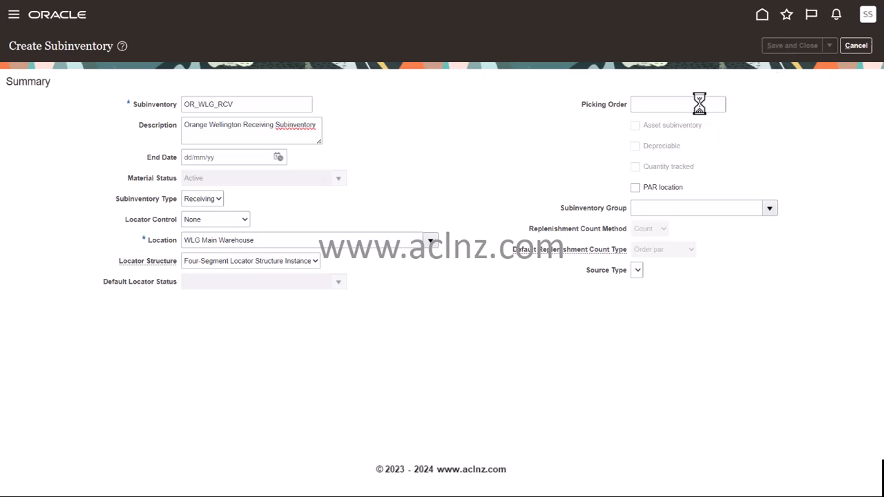
click(468, 146)
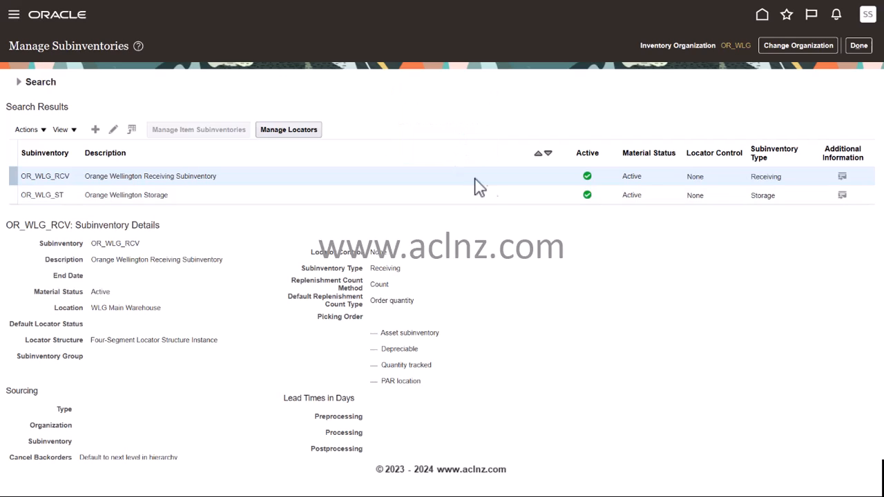